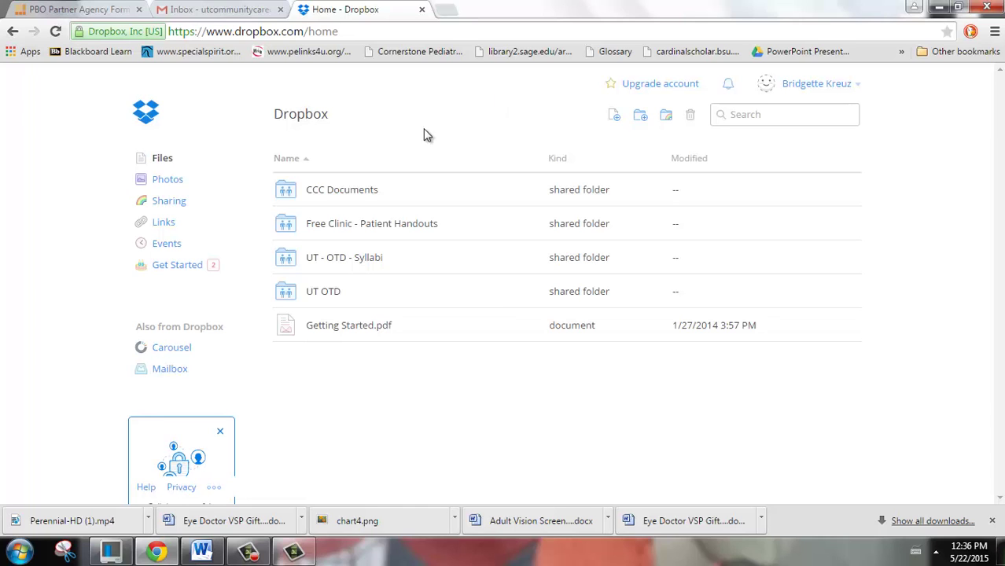
# - Open the Prevent Blindness folder inside CCC Documents, Officer-Specific Documents, Rehabilitation Services
pyautogui.click(360, 193)
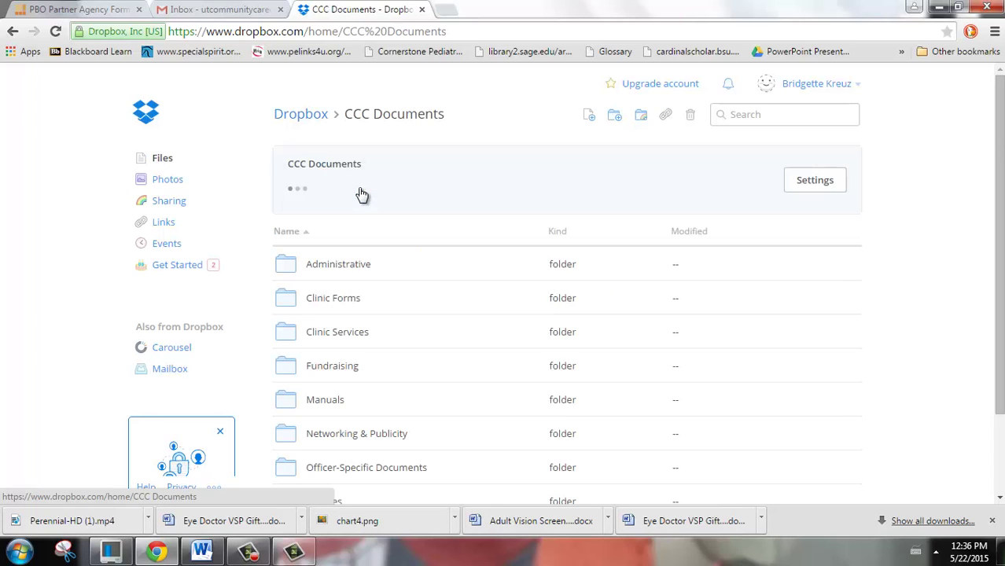
pyautogui.moveTo(997, 250); pyautogui.dragTo(1002, 333)
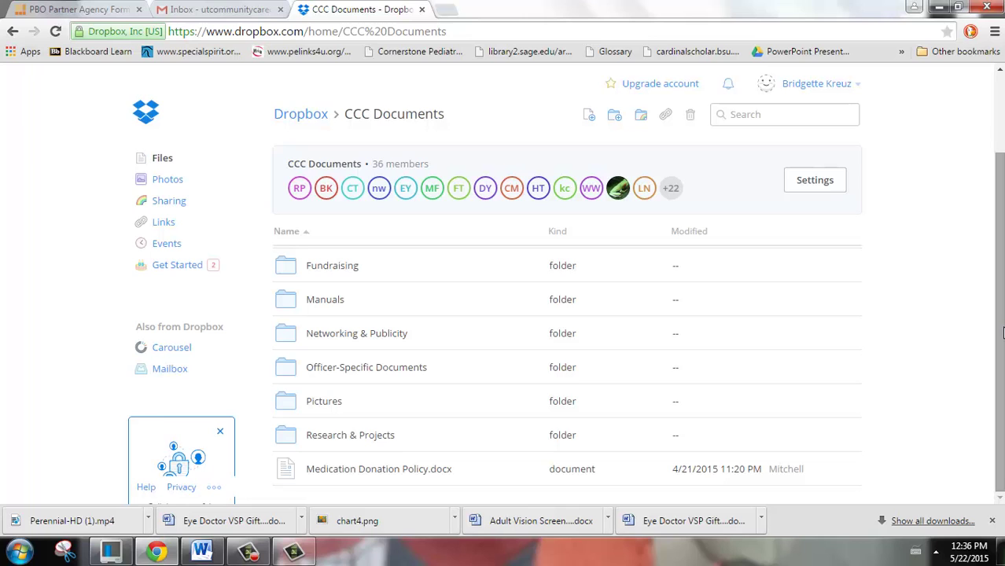
pyautogui.click(418, 375)
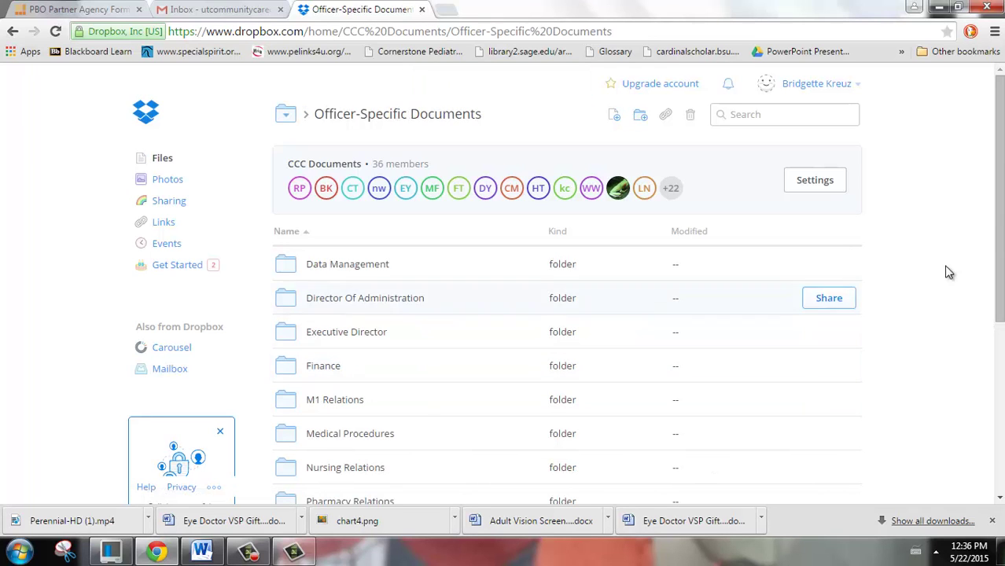
pyautogui.moveTo(1003, 210); pyautogui.dragTo(1002, 388)
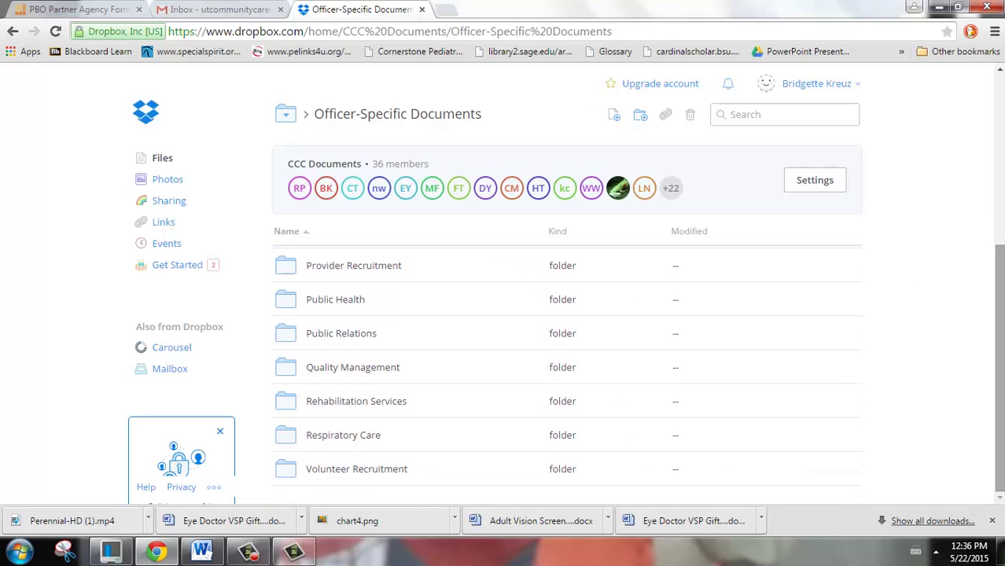
pyautogui.click(387, 409)
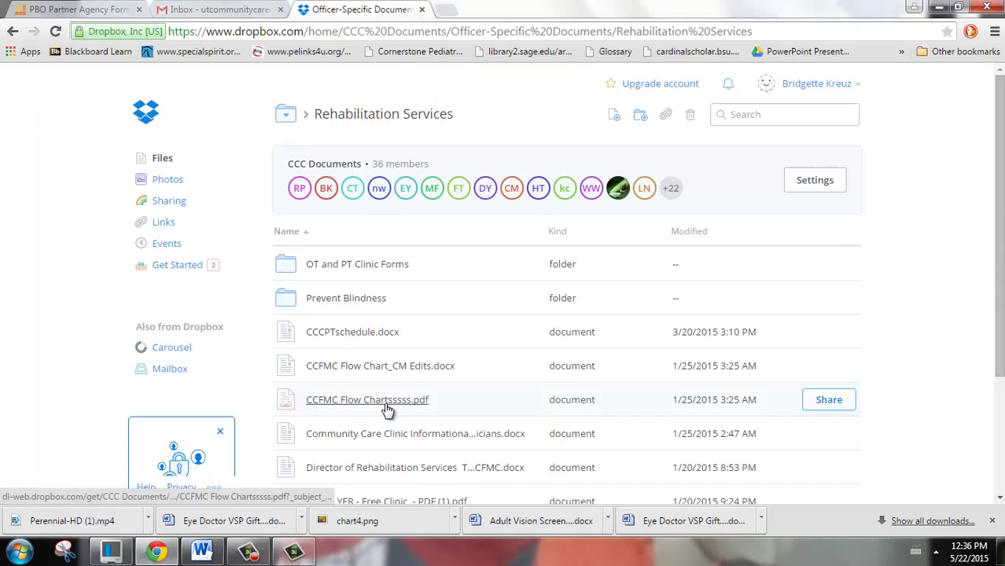
pyautogui.click(352, 299)
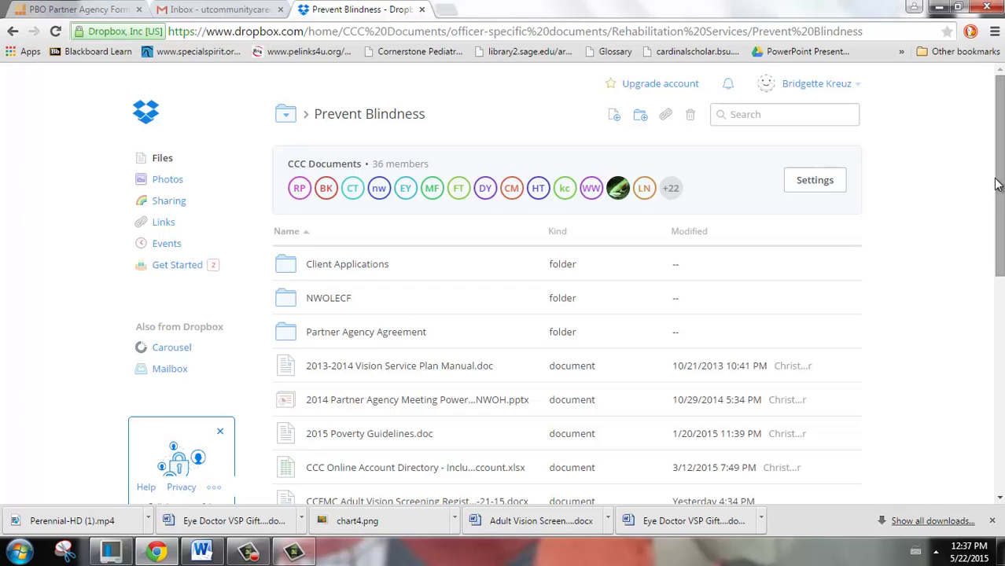
# - Open the Prevent Blindness Ohio Website Logon Information.xlsx spreadsheet from the folder in the online editor
pyautogui.moveTo(996, 183); pyautogui.dragTo(988, 400)
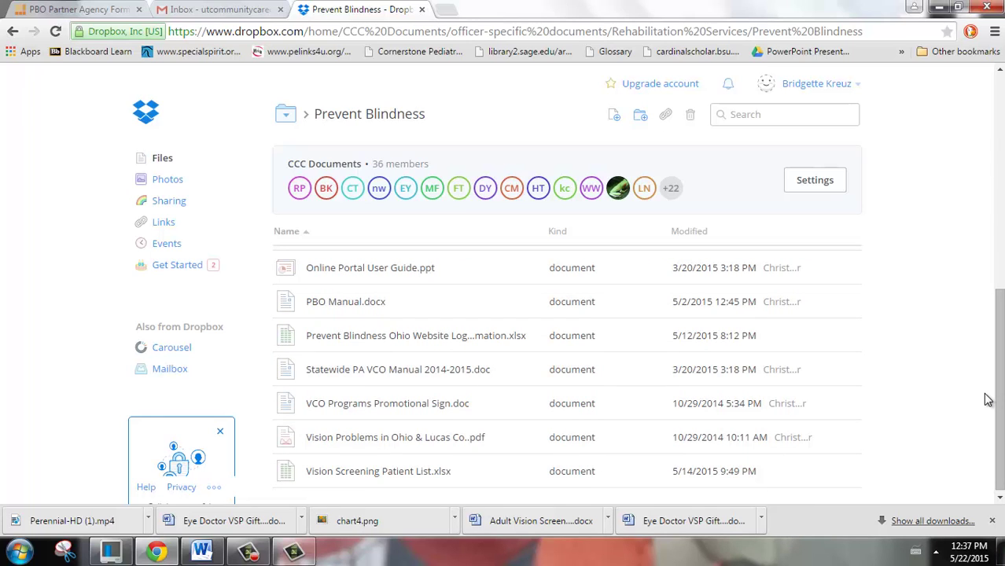
pyautogui.click(456, 338)
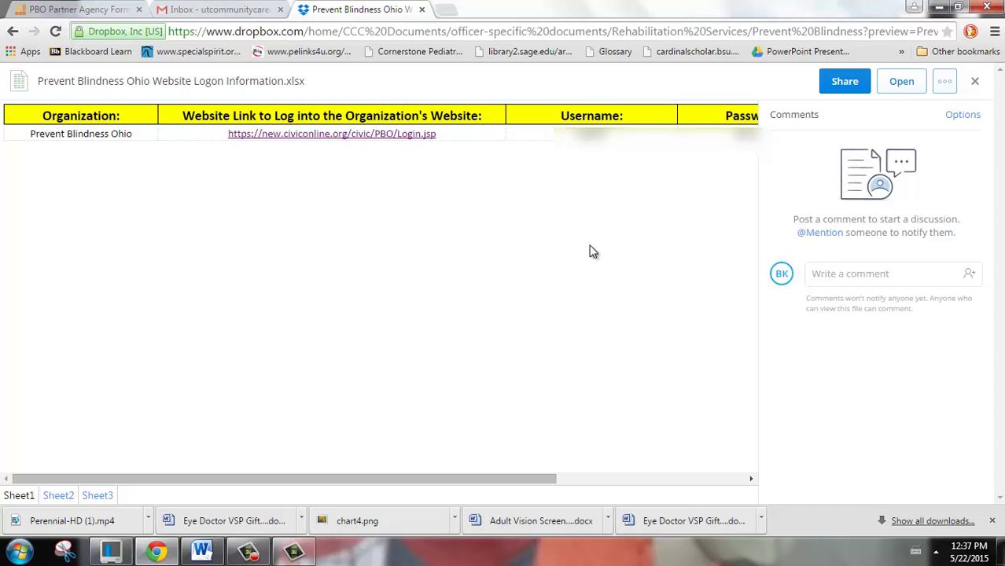
pyautogui.click(905, 82)
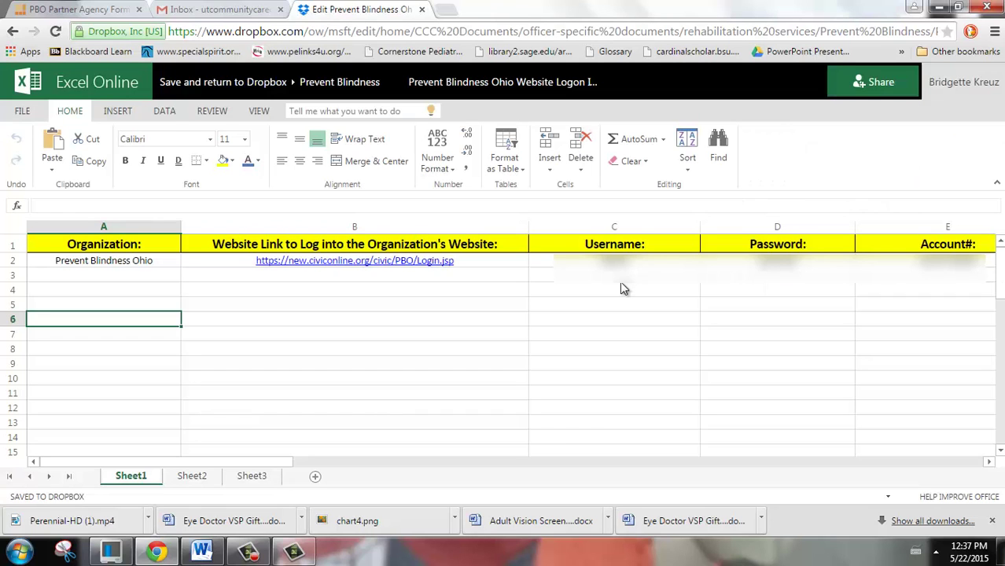
# - Follow the website link for Prevent Blindness Ohio from the spreadsheet and log in to the partner agency portal with the prefilled credentials
pyautogui.click(421, 265)
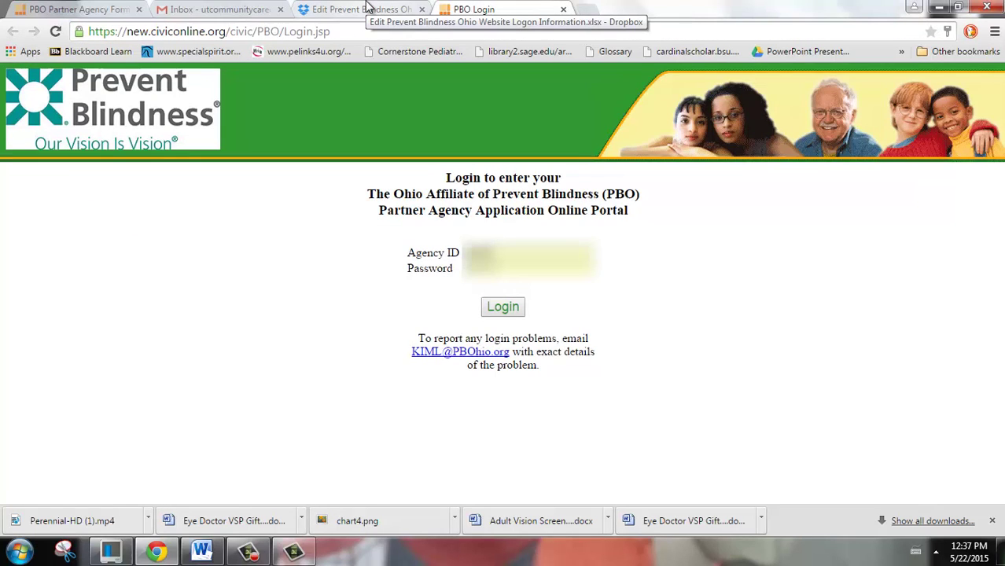
pyautogui.click(365, 6)
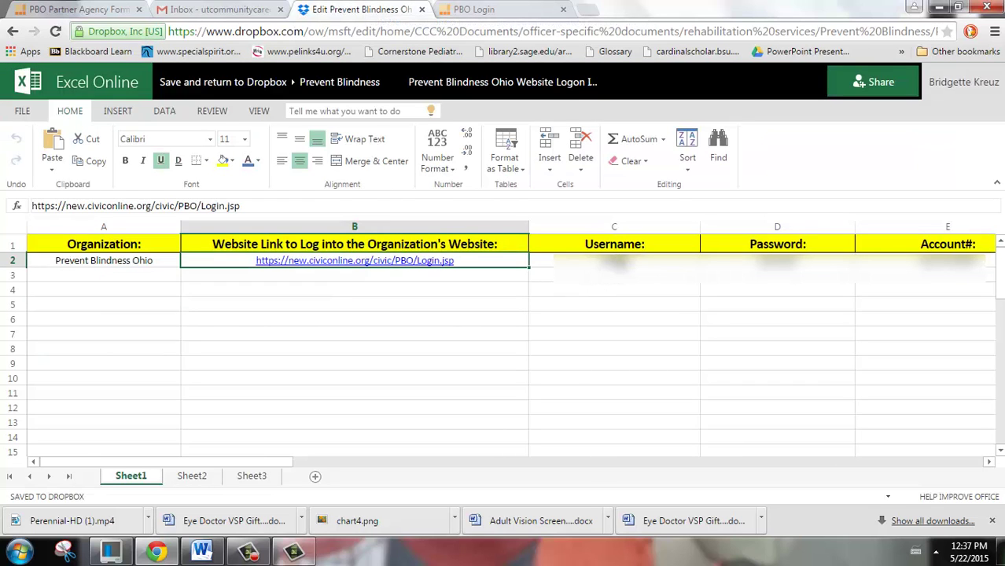
pyautogui.click(487, 9)
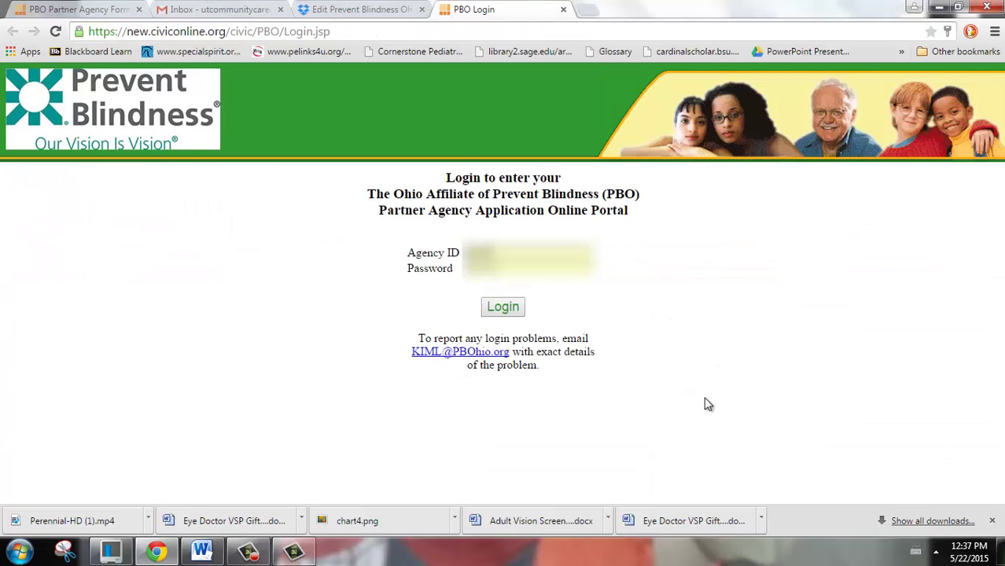
pyautogui.click(505, 308)
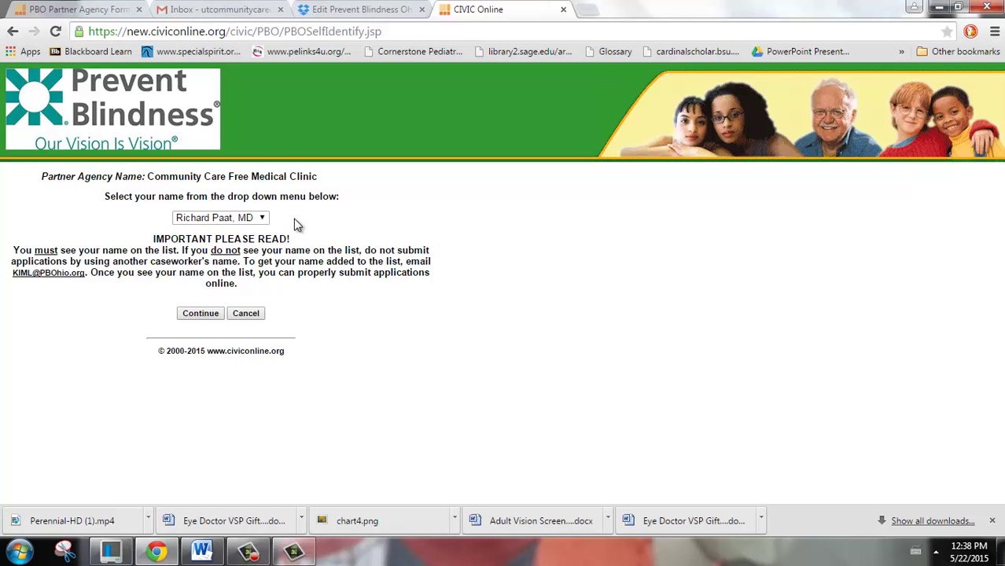
# - Select the second caseworker name in the list and continue to the application selection page
pyautogui.click(263, 220)
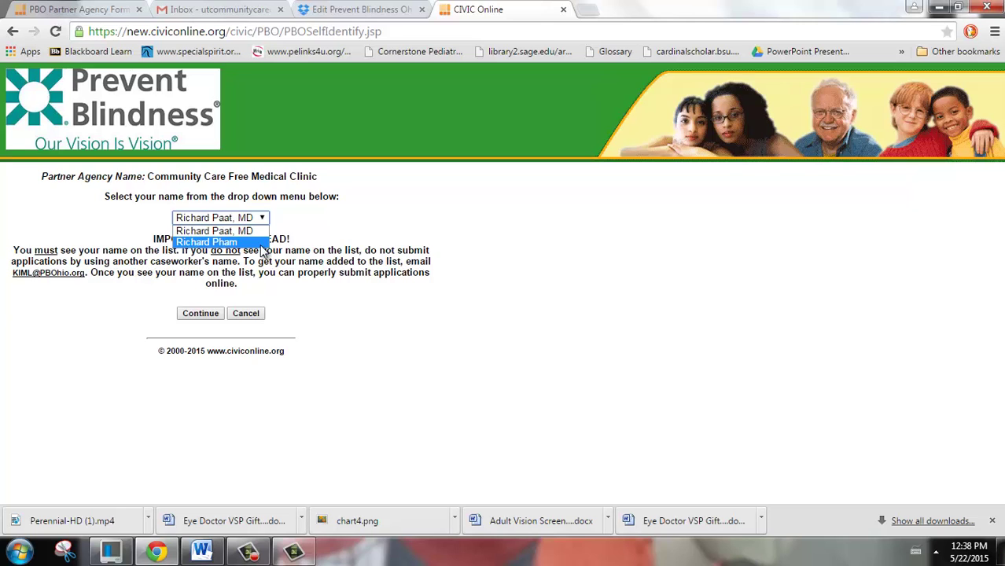
pyautogui.click(263, 250)
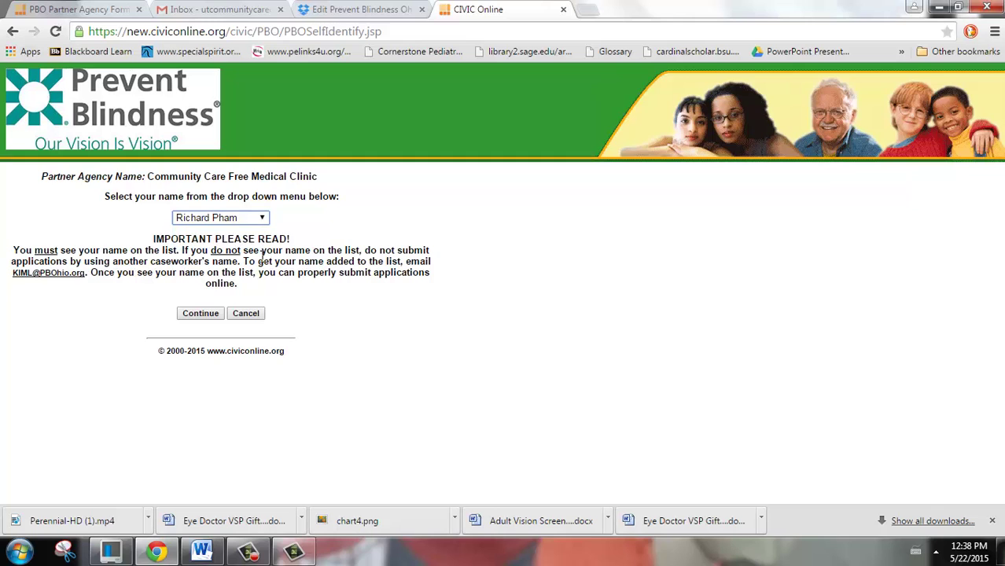
pyautogui.click(201, 314)
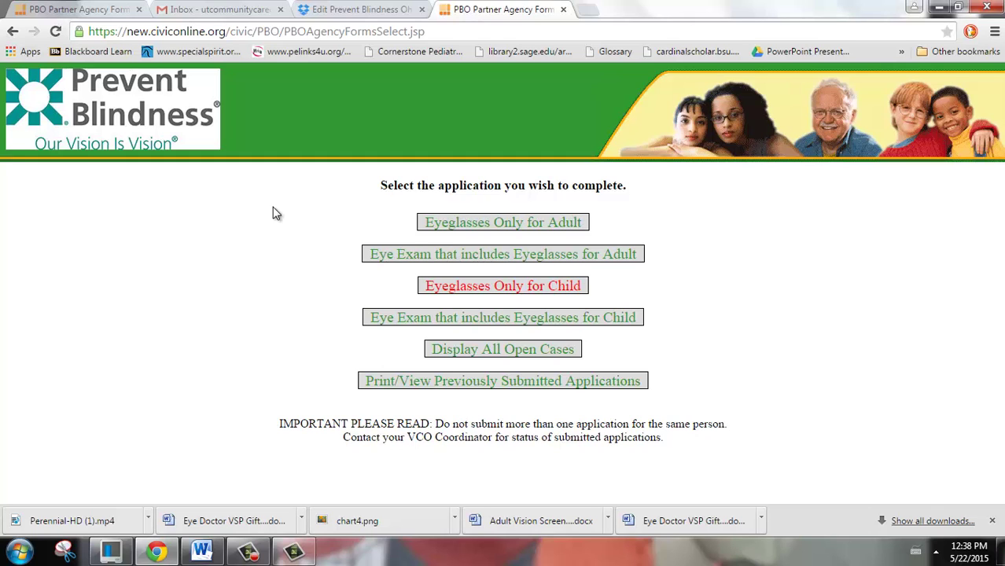
# - Open the Eye Exam that includes Eyeglasses for Adult application and look through its sections down to the advocate comments box
pyautogui.click(382, 265)
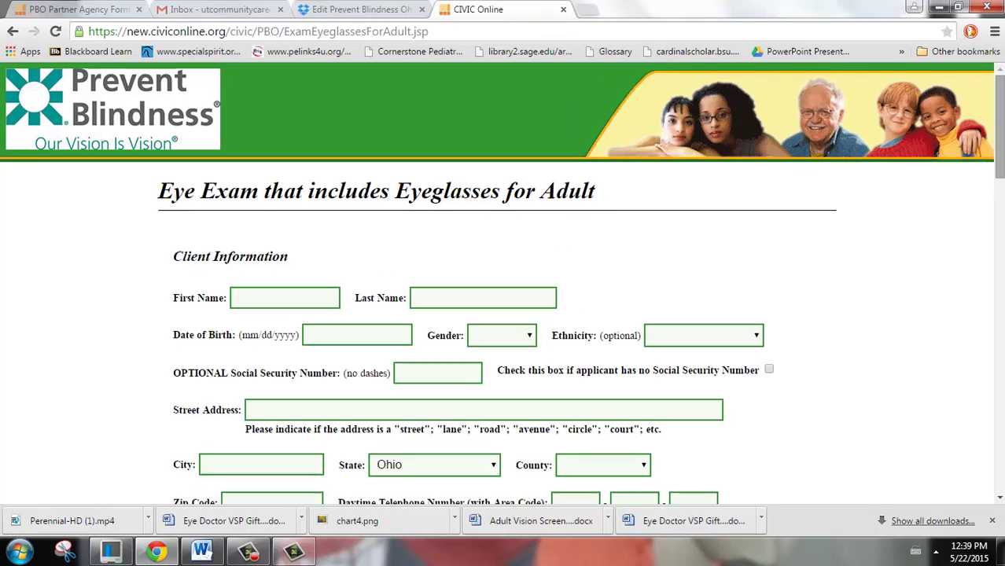
pyautogui.moveTo(1000, 178); pyautogui.dragTo(1002, 446)
pyautogui.click(565, 232)
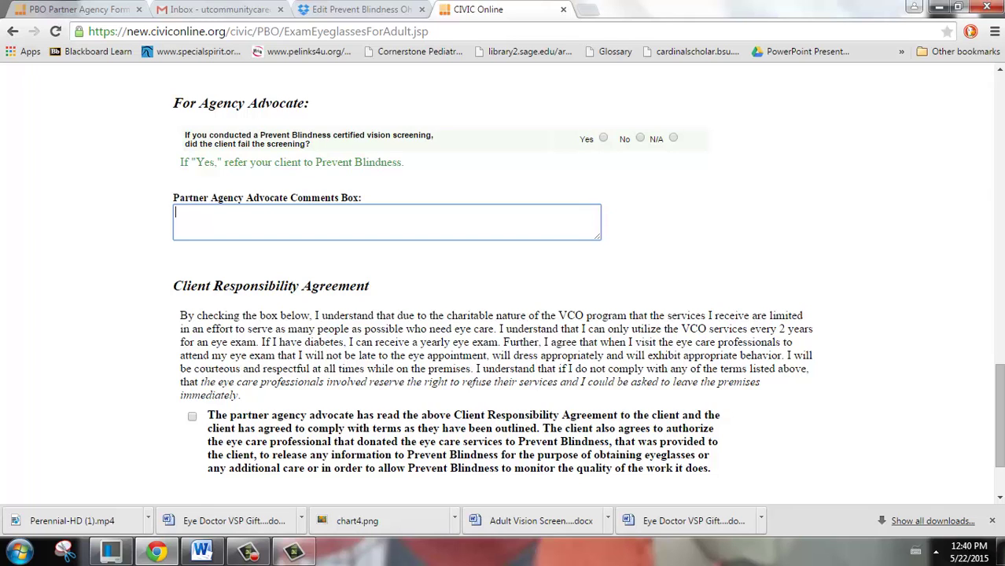
pyautogui.moveTo(999, 374); pyautogui.dragTo(1000, 85)
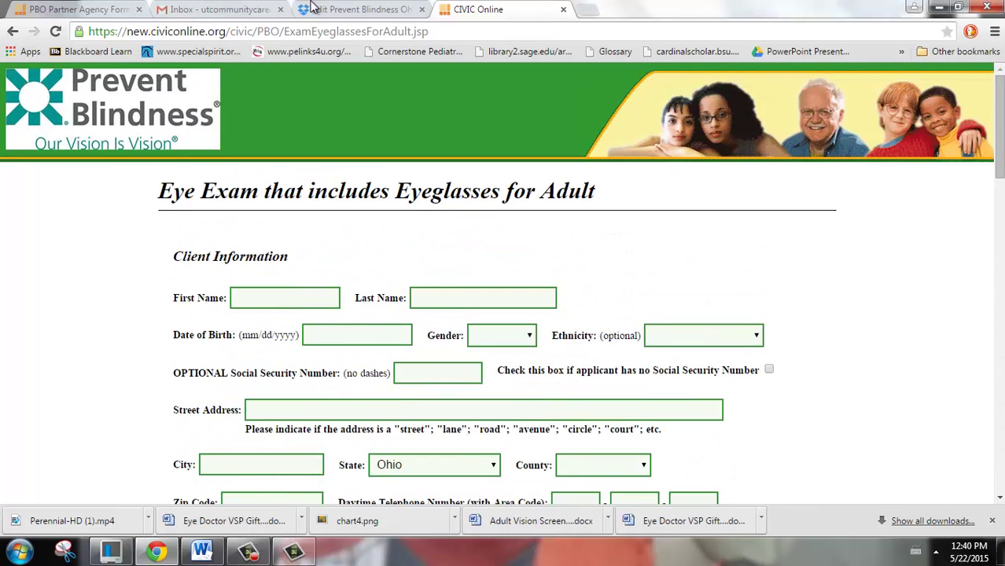
# - Display all open cases, examine the diagnosis options and the "Other" explanation field, and return to the application selection without submitting changes
pyautogui.click(14, 31)
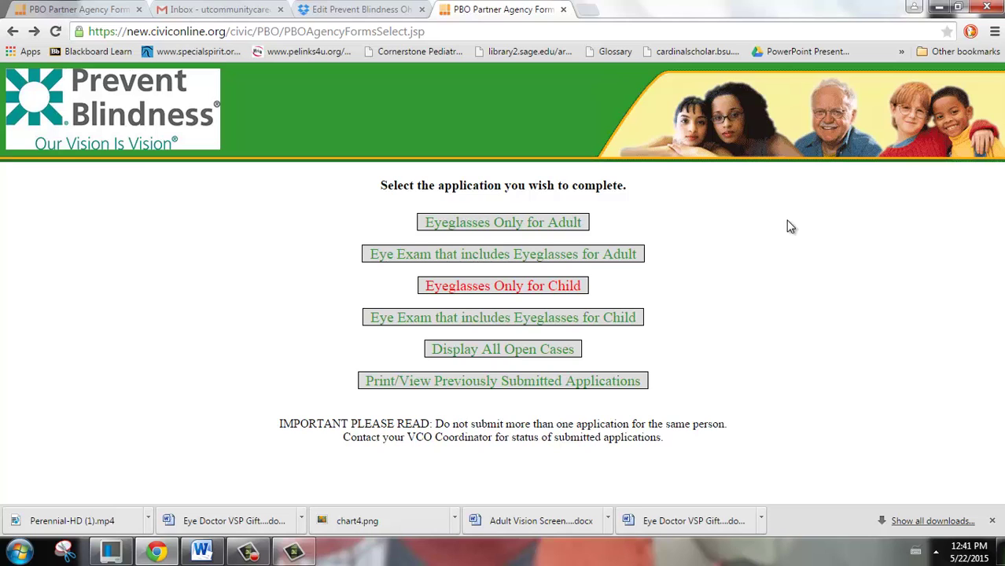
pyautogui.click(521, 359)
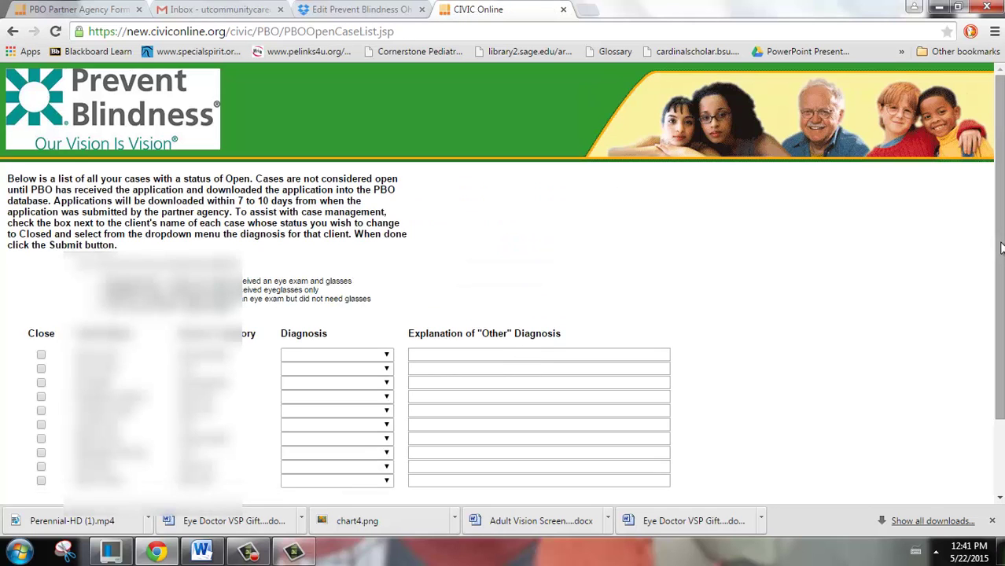
pyautogui.scroll(-3, 1000, 231)
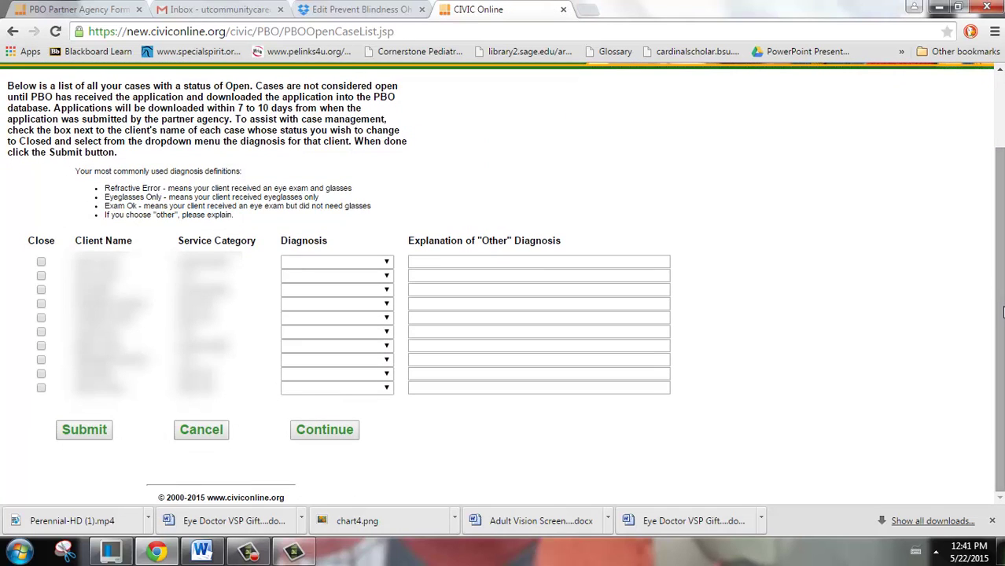
pyautogui.click(371, 264)
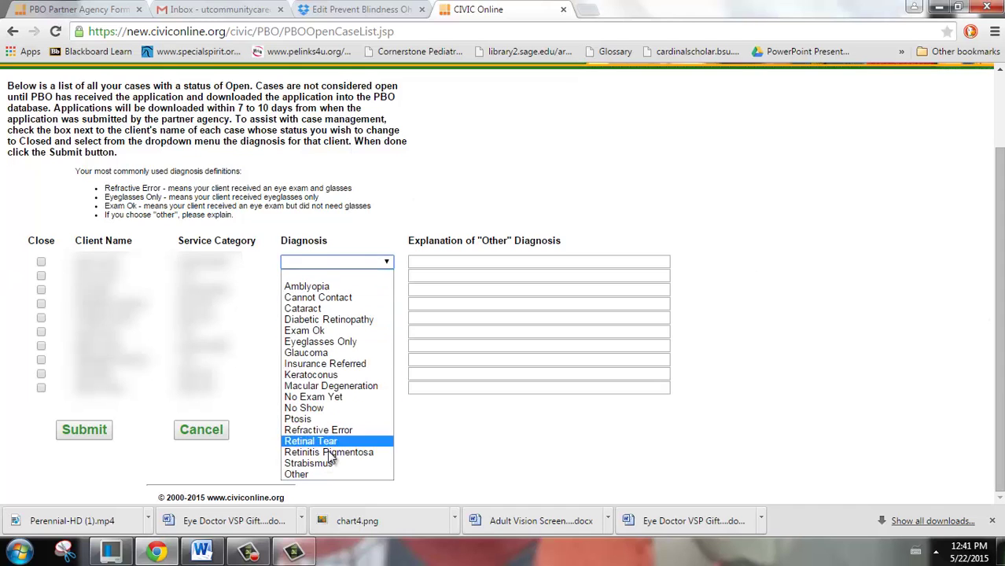
pyautogui.click(525, 260)
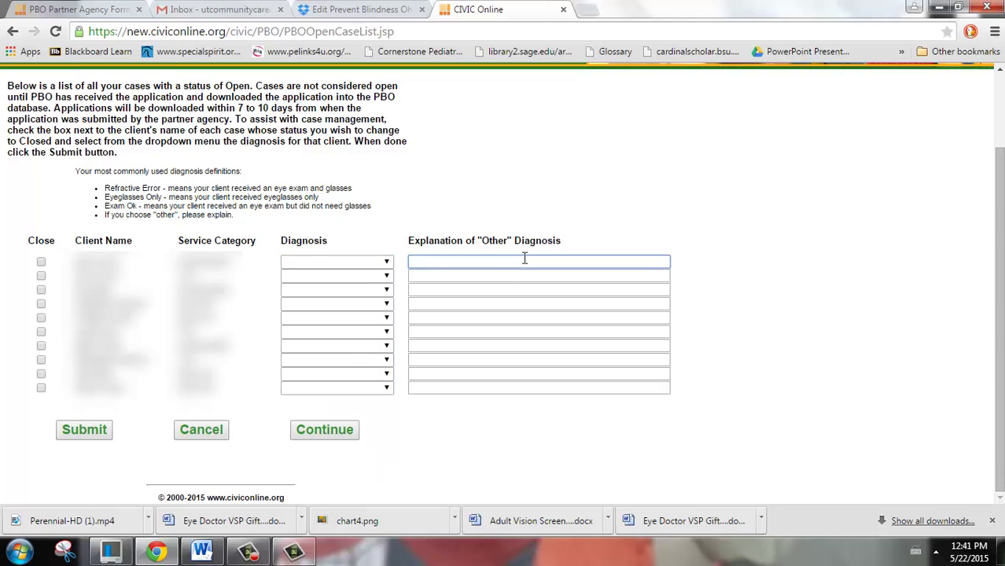
pyautogui.click(201, 430)
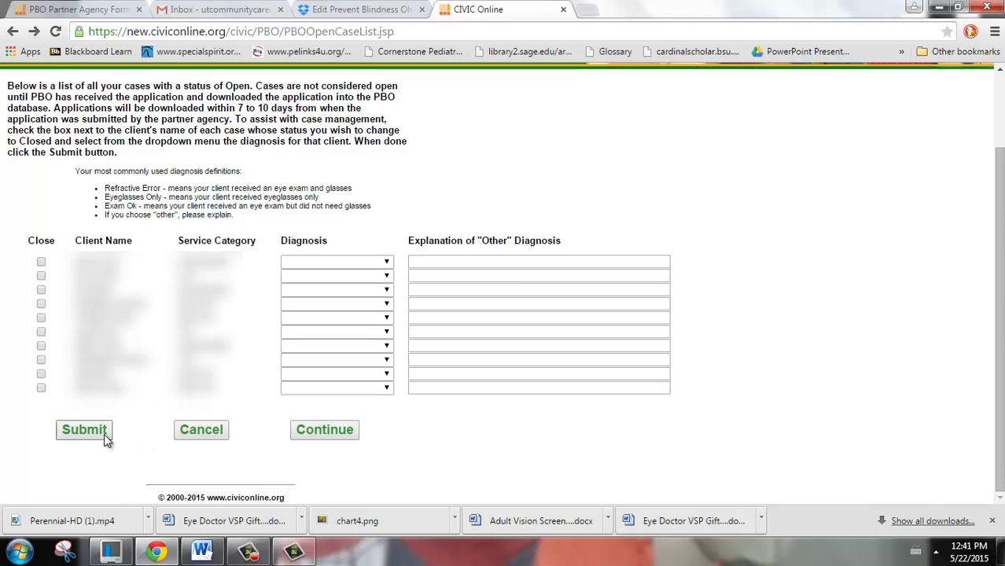
pyautogui.click(34, 32)
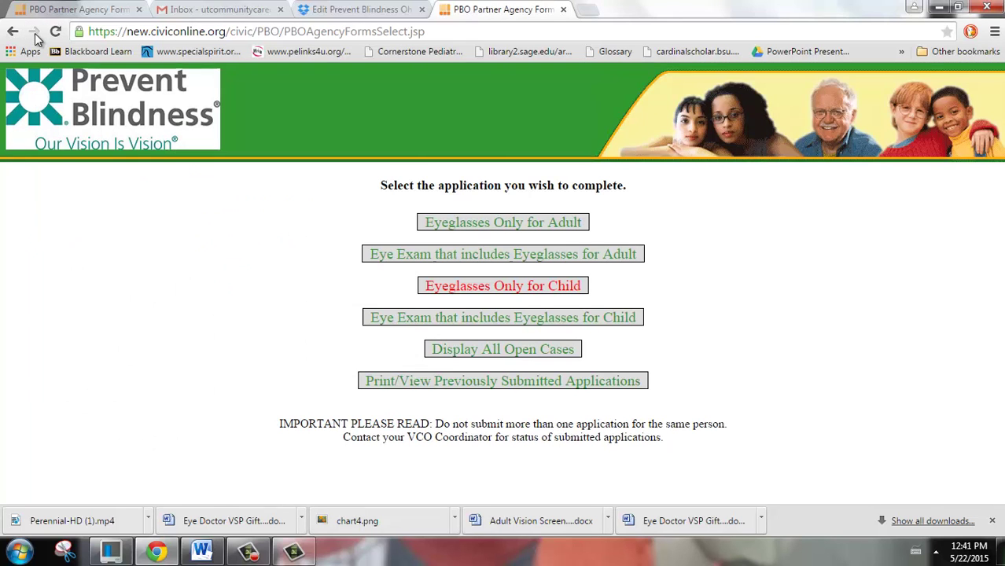
# - Reopen the adult eye exam with eyeglasses application and review the risk assessment questions, advocate comments box, Client Responsibility Agreement and submission options
pyautogui.click(432, 259)
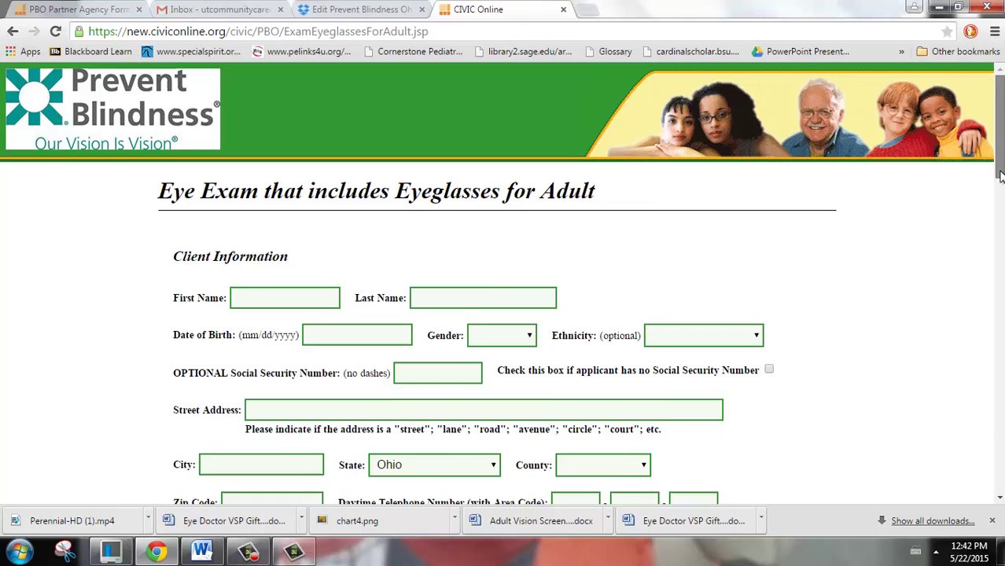
pyautogui.moveTo(997, 169); pyautogui.dragTo(1002, 346)
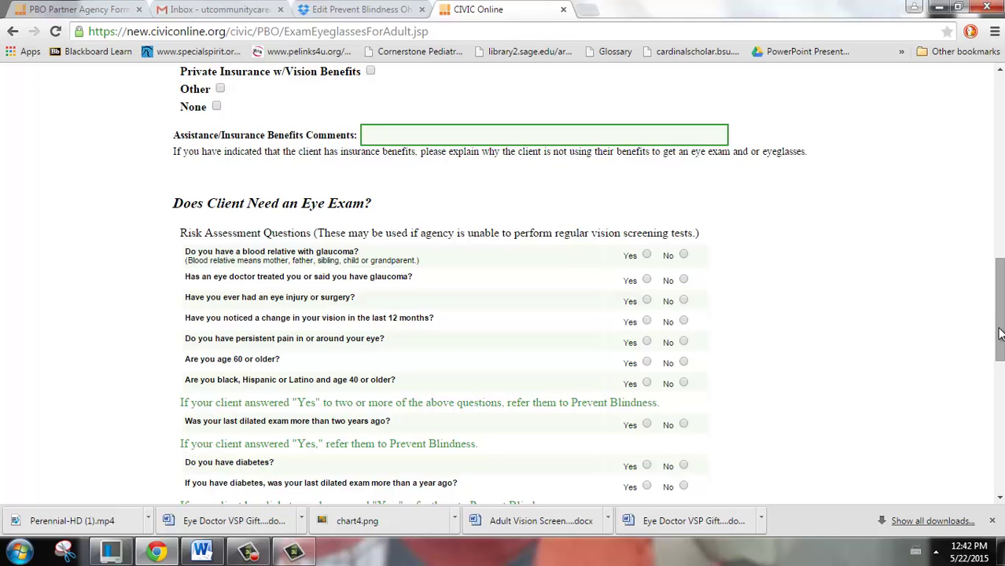
pyautogui.moveTo(1000, 346); pyautogui.dragTo(1000, 449)
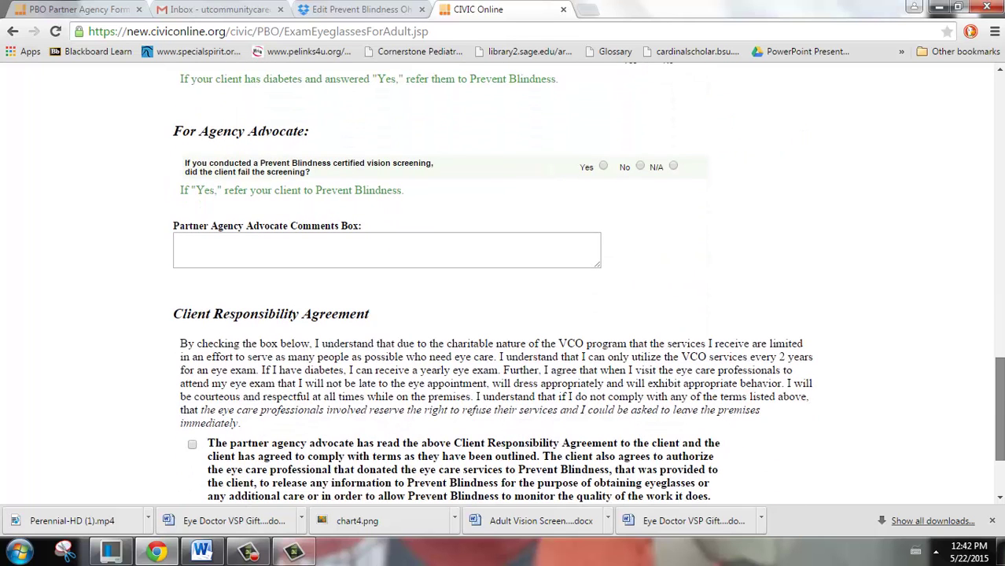
pyautogui.click(472, 245)
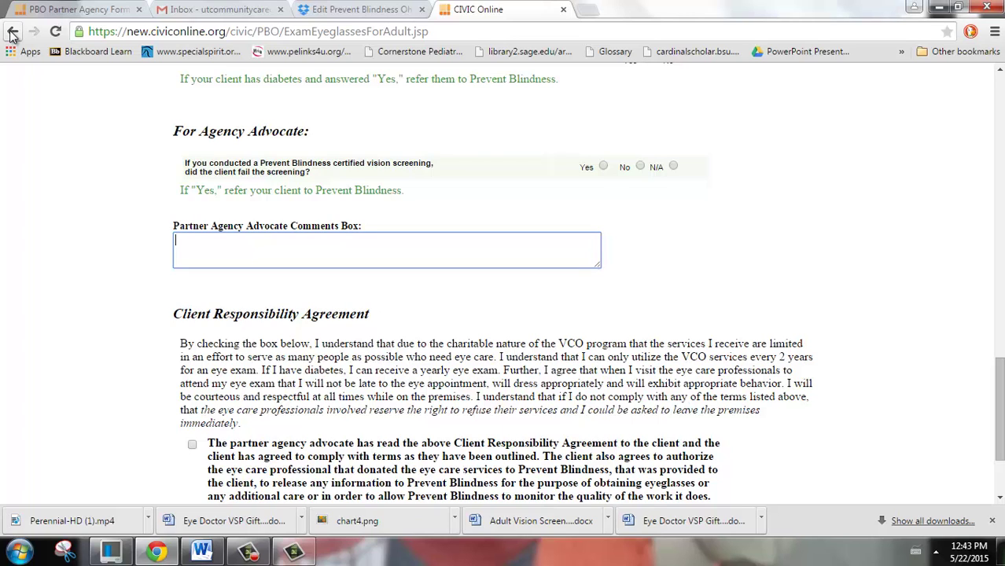
pyautogui.moveTo(629, 216); pyautogui.dragTo(921, 304)
pyautogui.click(755, 262)
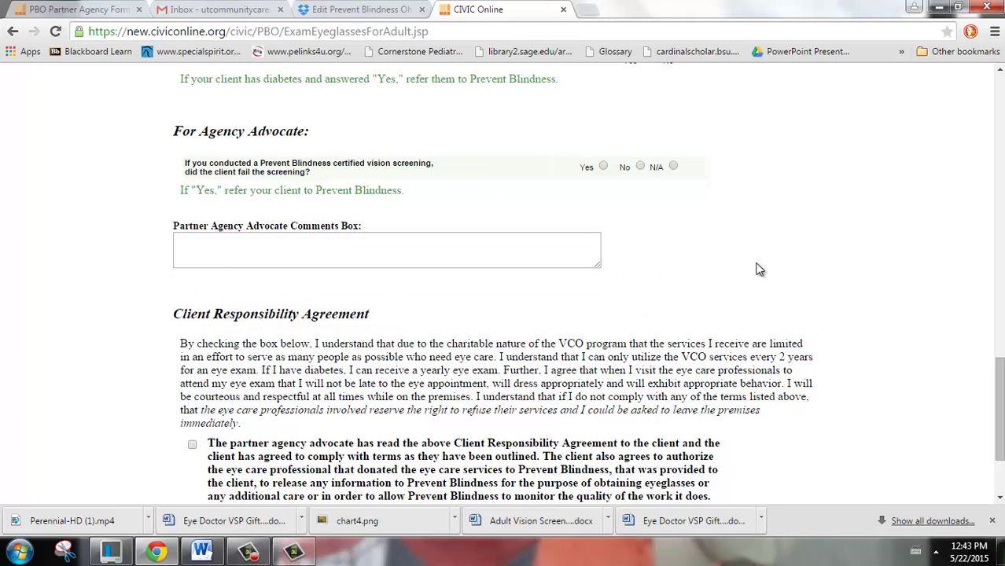
pyautogui.moveTo(1001, 398)
pyautogui.mouseDown()
pyautogui.moveTo(969, 134)
pyautogui.moveTo(1000, 418)
pyautogui.mouseUp()
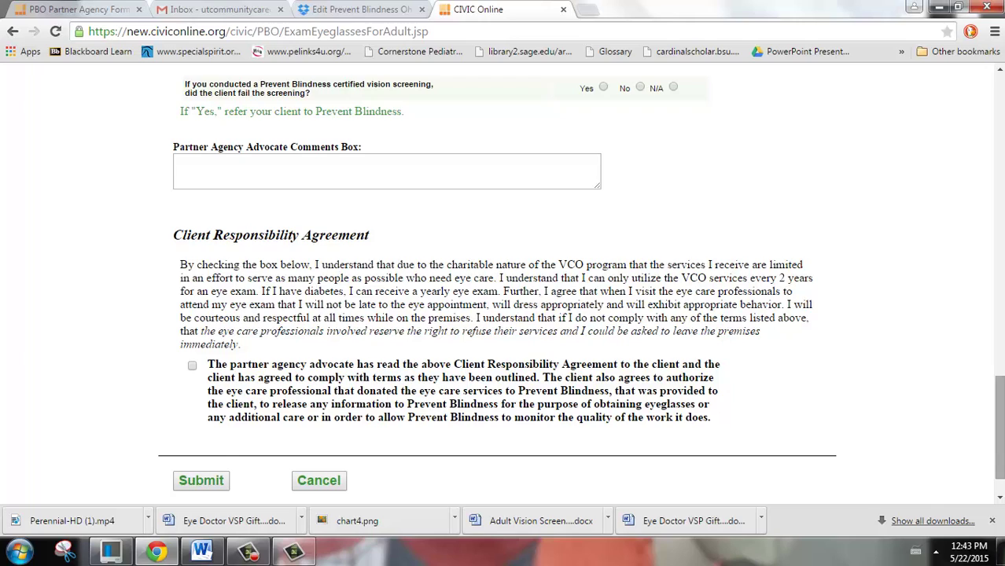
pyautogui.moveTo(999, 425); pyautogui.dragTo(952, 431)
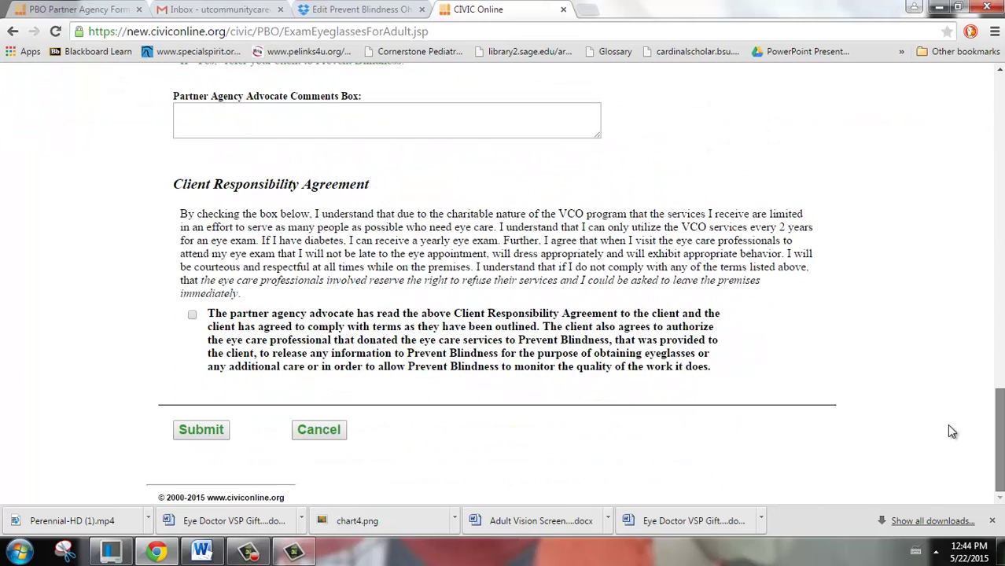